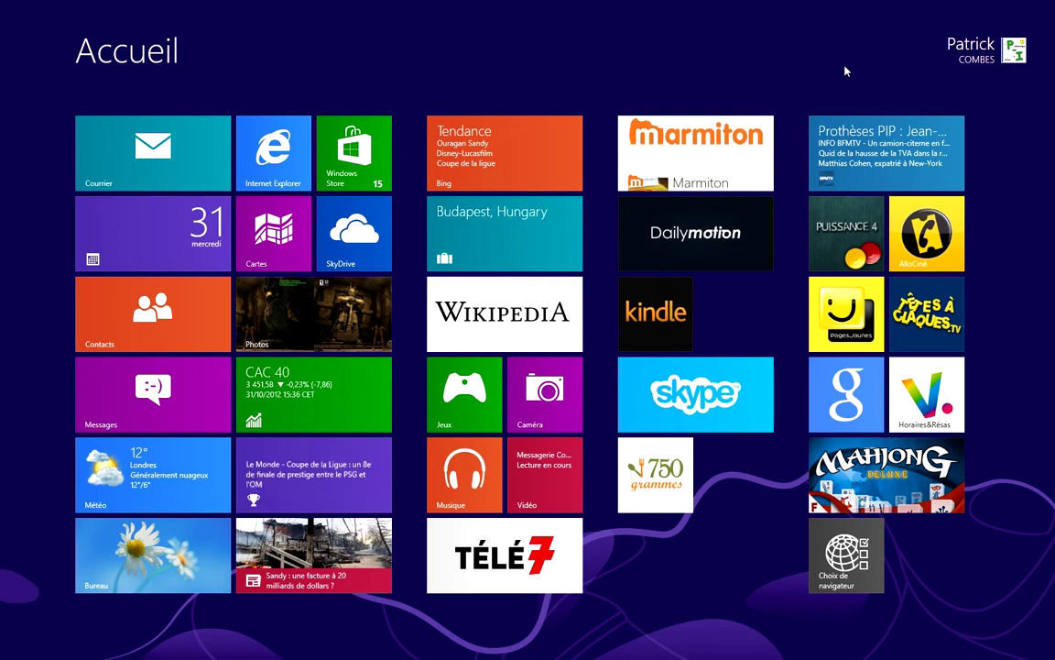
Review the preselected photos in the Canon PowerShot SX100 IS import list and clear the whole selection
{"action": "key", "text": "Return"}
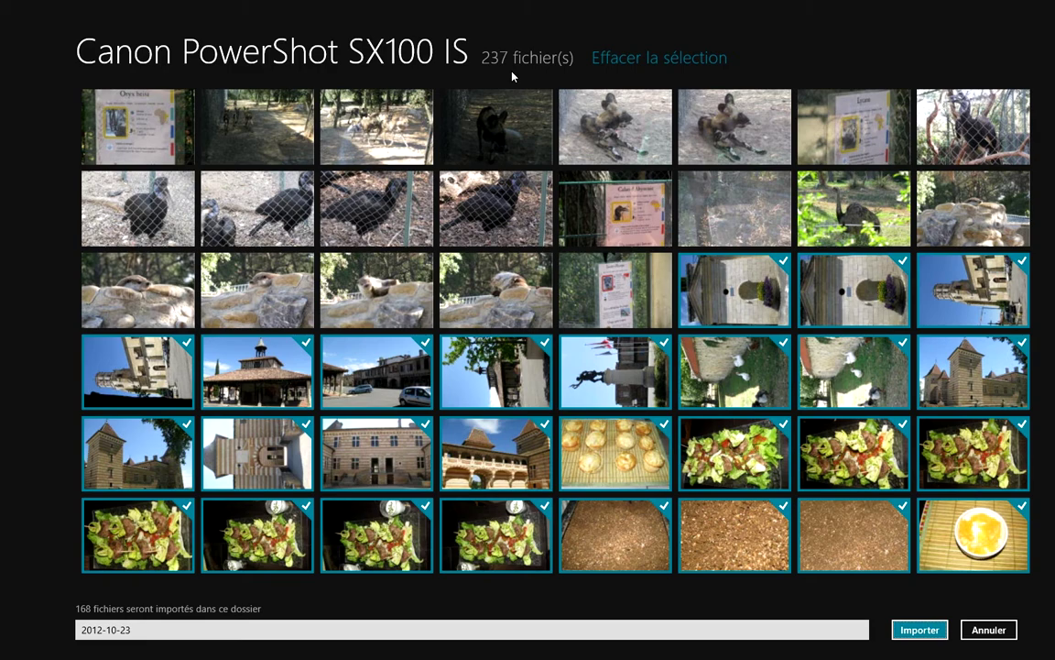
{"action": "scroll", "coordinate": [511, 331], "scroll_direction": "up", "scroll_amount": 5}
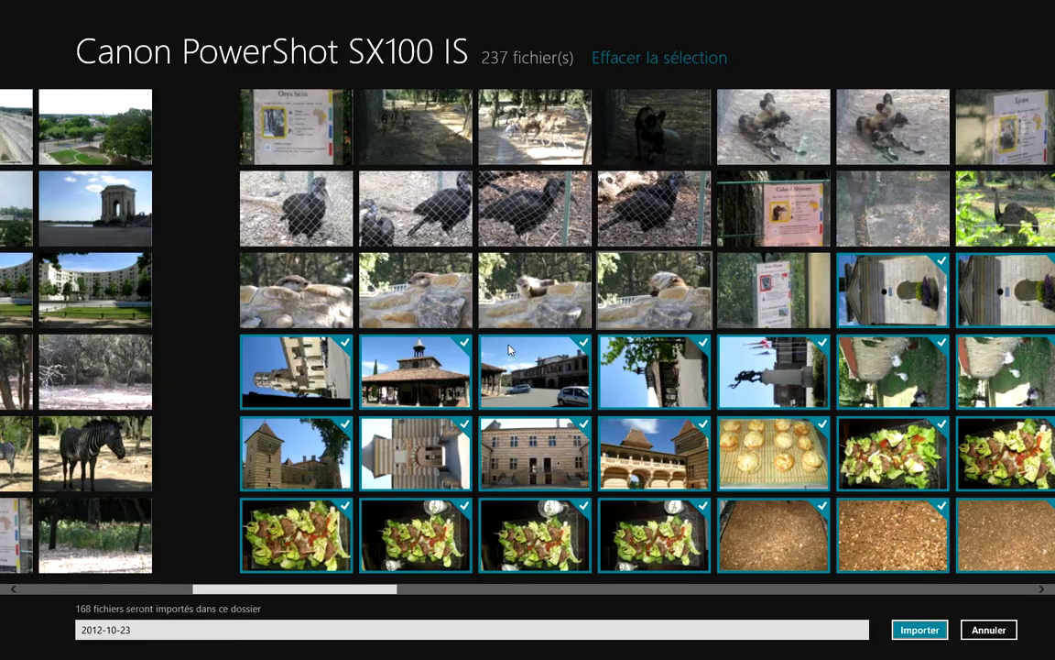
{"action": "scroll", "coordinate": [475, 346], "scroll_direction": "down", "scroll_amount": 5}
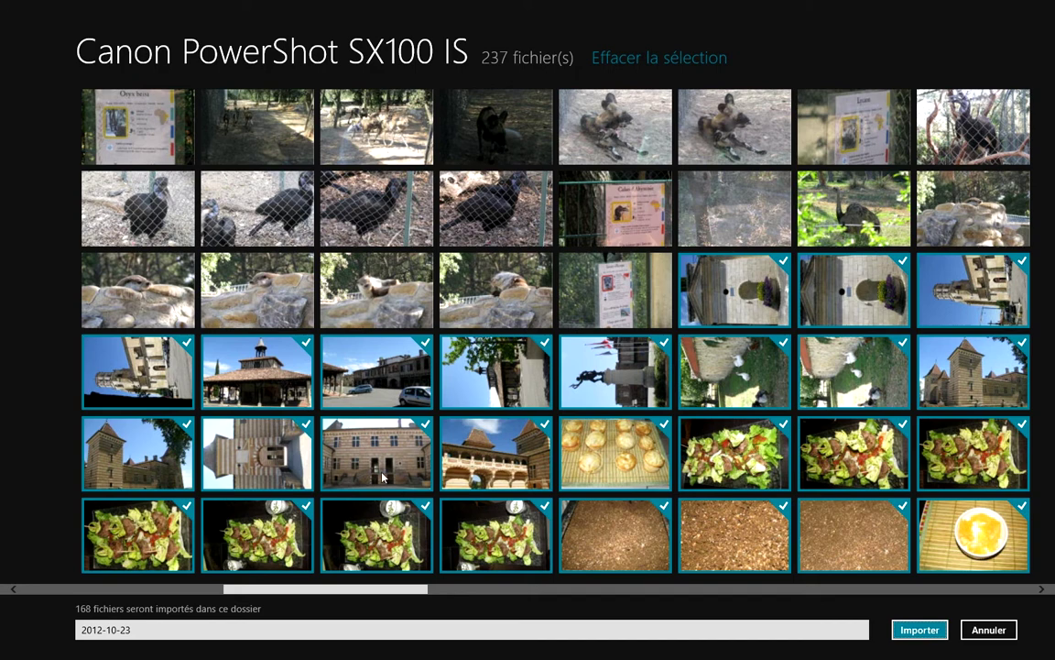
{"action": "scroll", "coordinate": [318, 598], "scroll_direction": "up", "scroll_amount": 3}
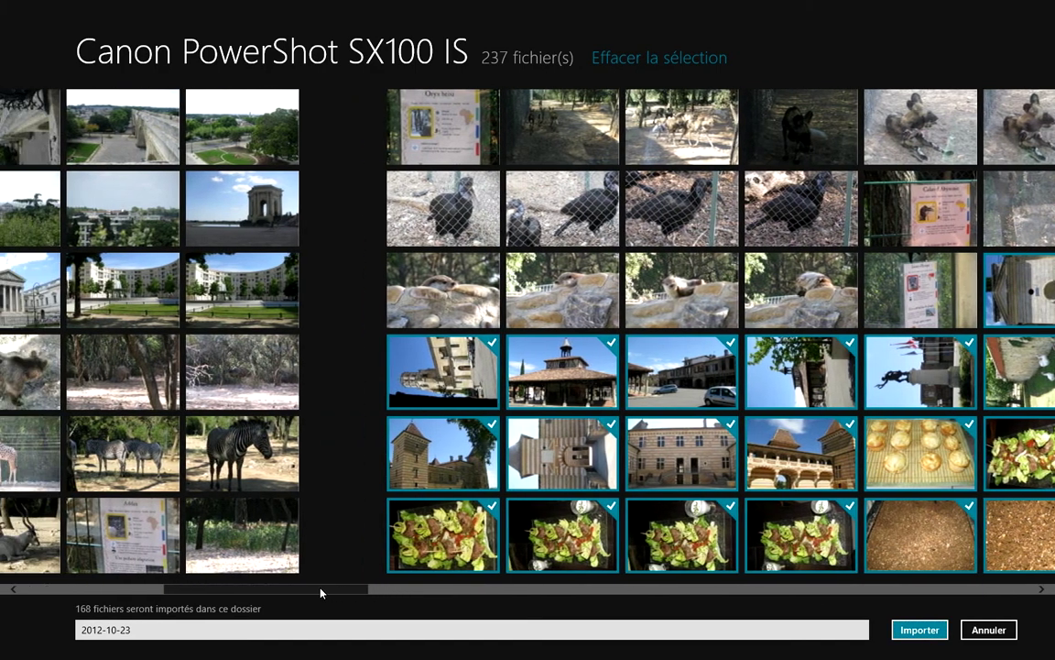
{"action": "left_click_drag", "start_coordinate": [321, 592], "coordinate": [307, 594]}
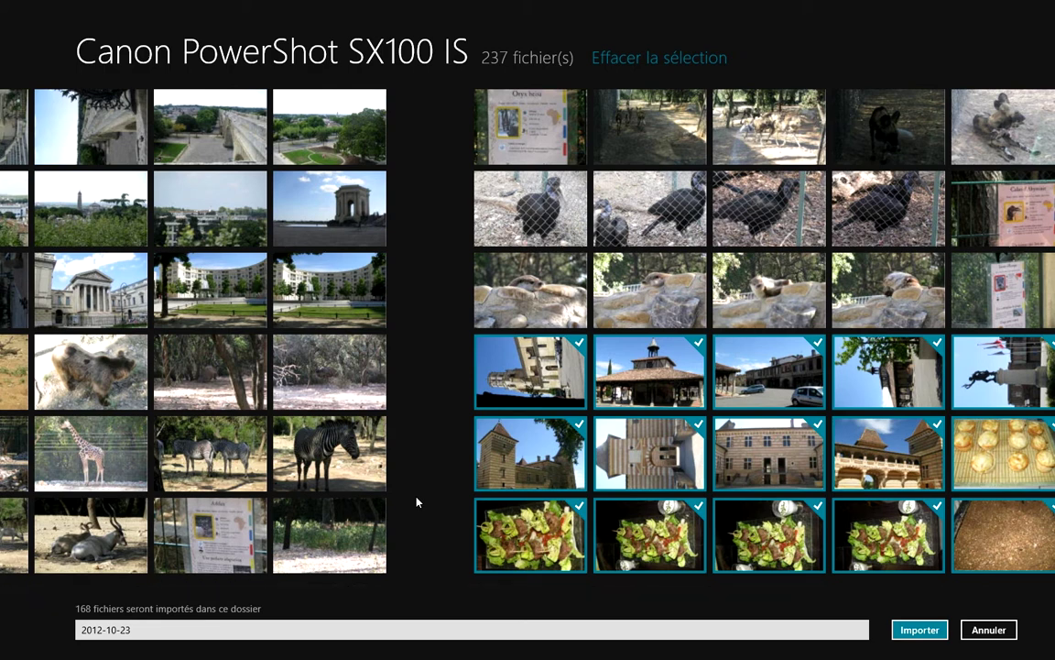
{"action": "left_click", "coordinate": [620, 59]}
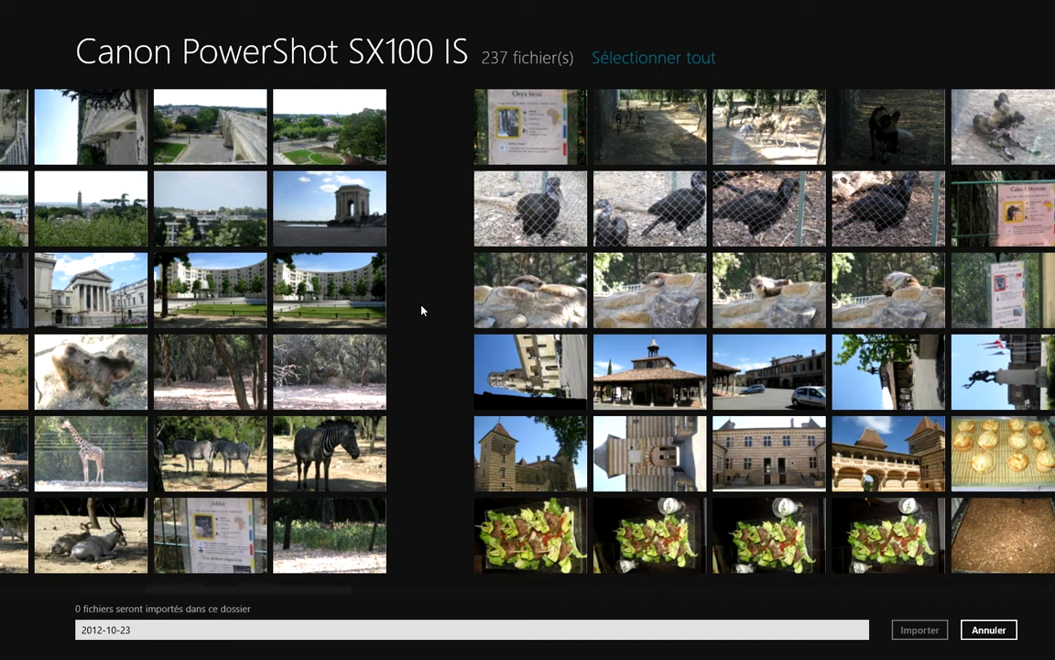
Select the range of photos from the first horse statue picture through the last zoo sign picture, and clear that selection
{"action": "scroll", "coordinate": [421, 312], "scroll_direction": "up", "scroll_amount": 5}
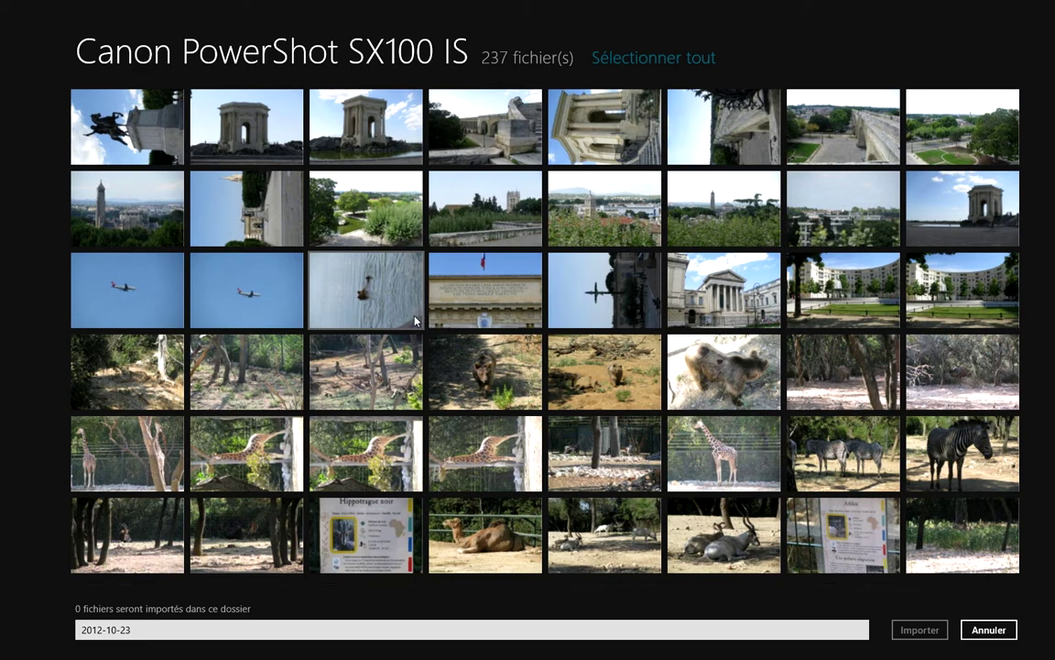
{"action": "left_click", "coordinate": [160, 148]}
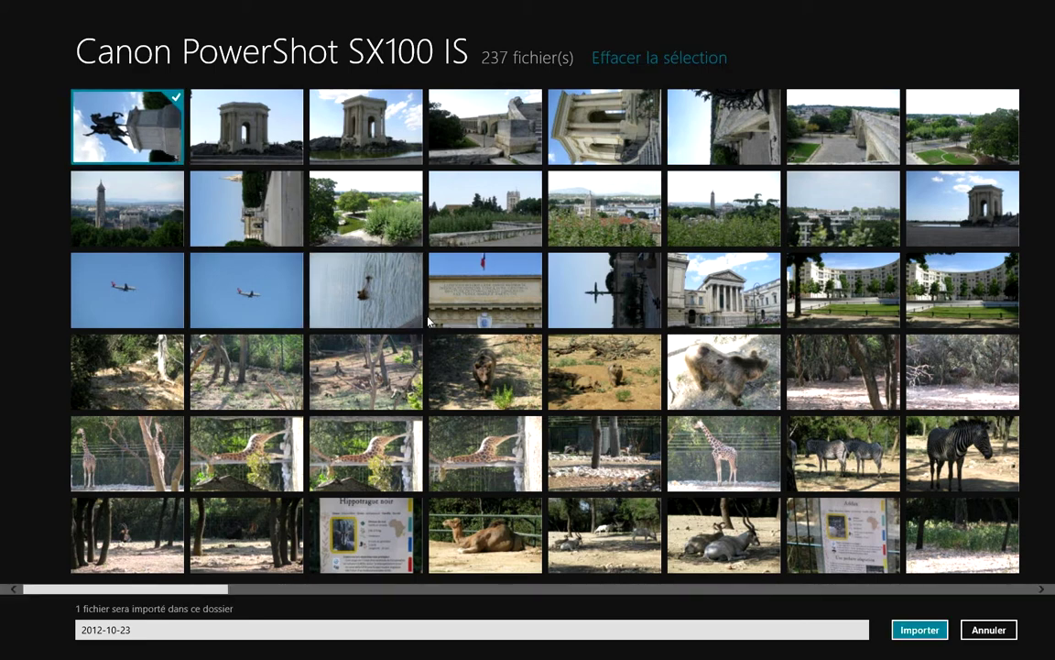
{"action": "scroll", "coordinate": [428, 321], "scroll_direction": "down", "scroll_amount": 5}
{"action": "scroll", "coordinate": [428, 320], "scroll_direction": "down", "scroll_amount": 2}
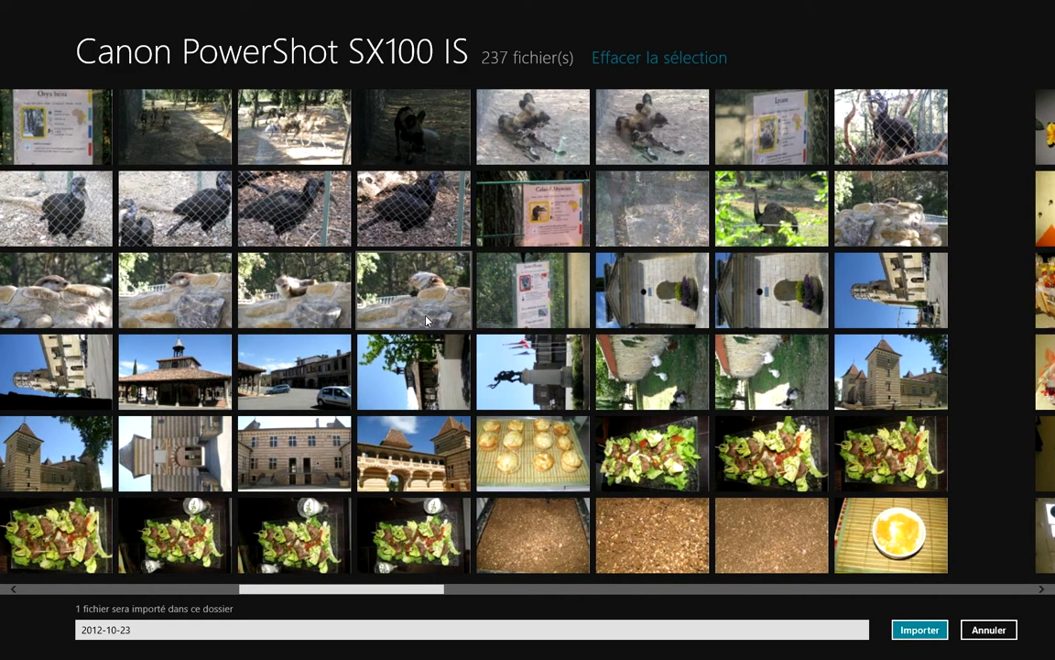
{"action": "left_click", "coordinate": [534, 283], "text": "shift"}
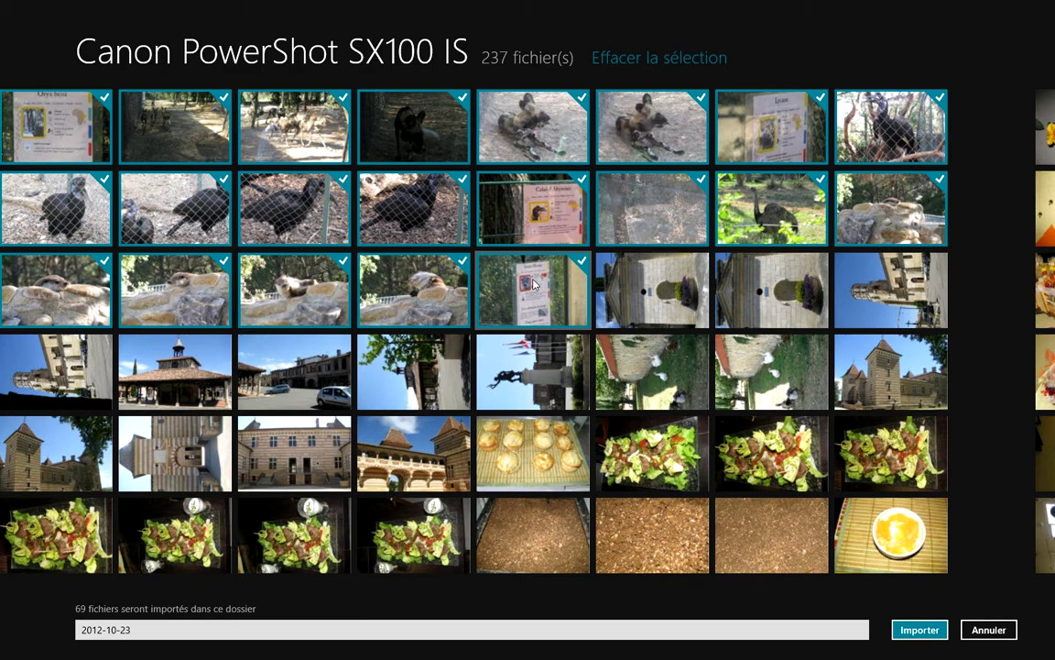
{"action": "left_click", "coordinate": [666, 60]}
Select four individual photos (a landscape, two bear pictures and the enclosure below them), and clear the selection
{"action": "scroll", "coordinate": [440, 190], "scroll_direction": "left", "scroll_amount": 5}
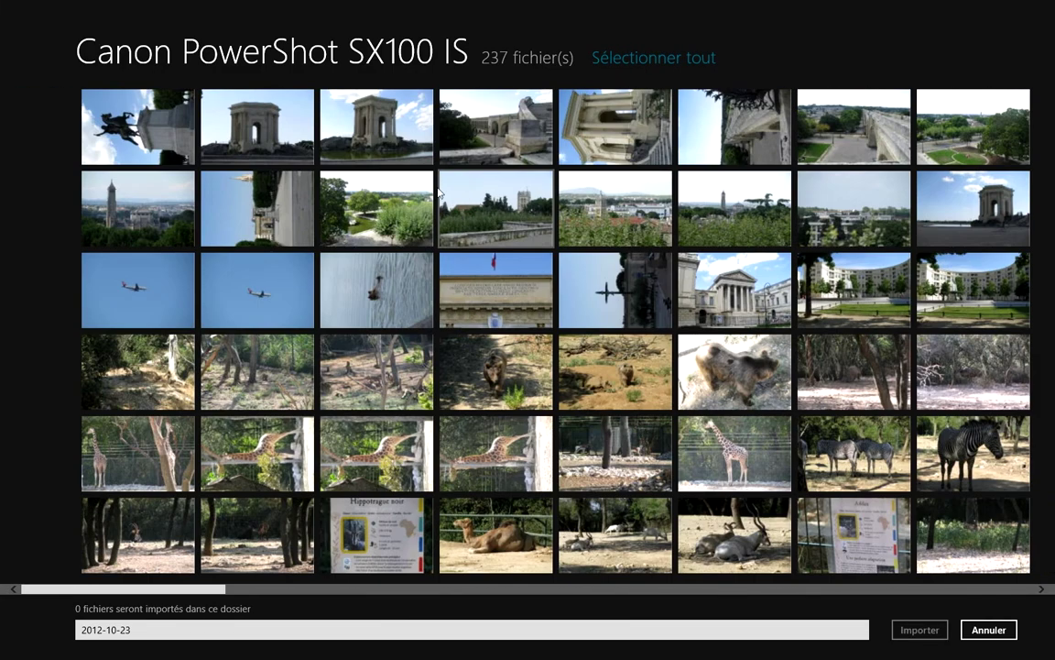
{"action": "left_click", "coordinate": [474, 221]}
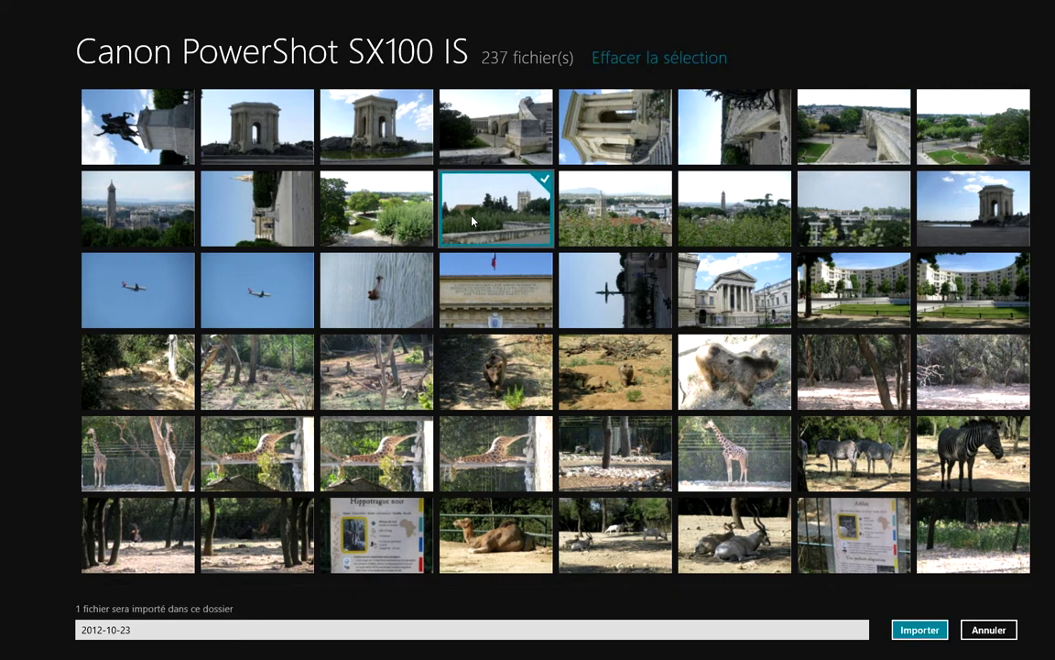
{"action": "left_click", "coordinate": [531, 355]}
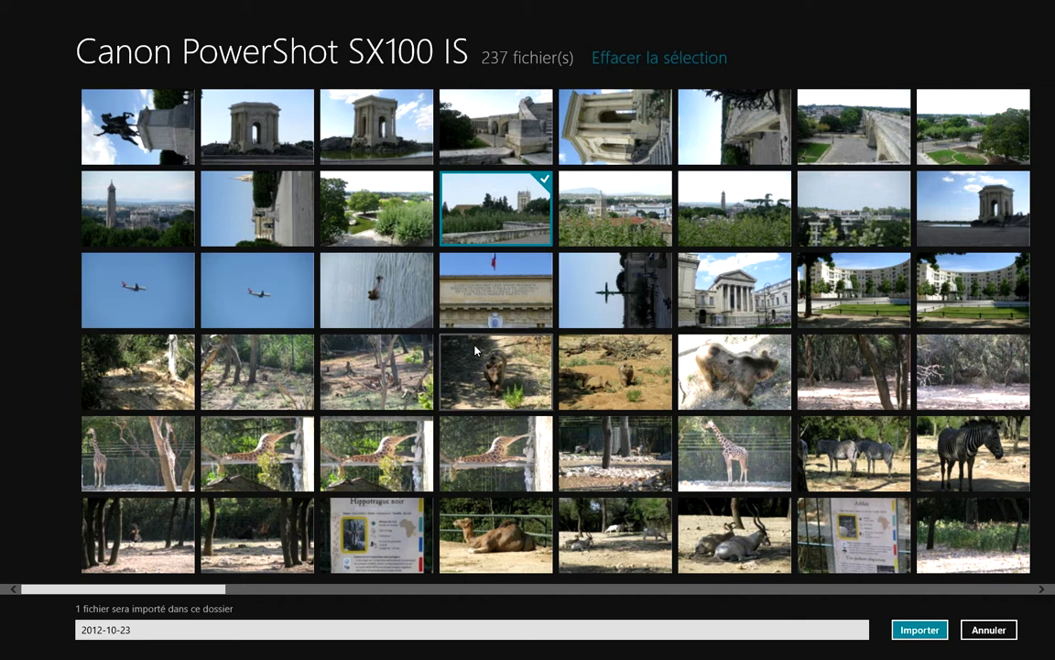
{"action": "left_click", "coordinate": [733, 371]}
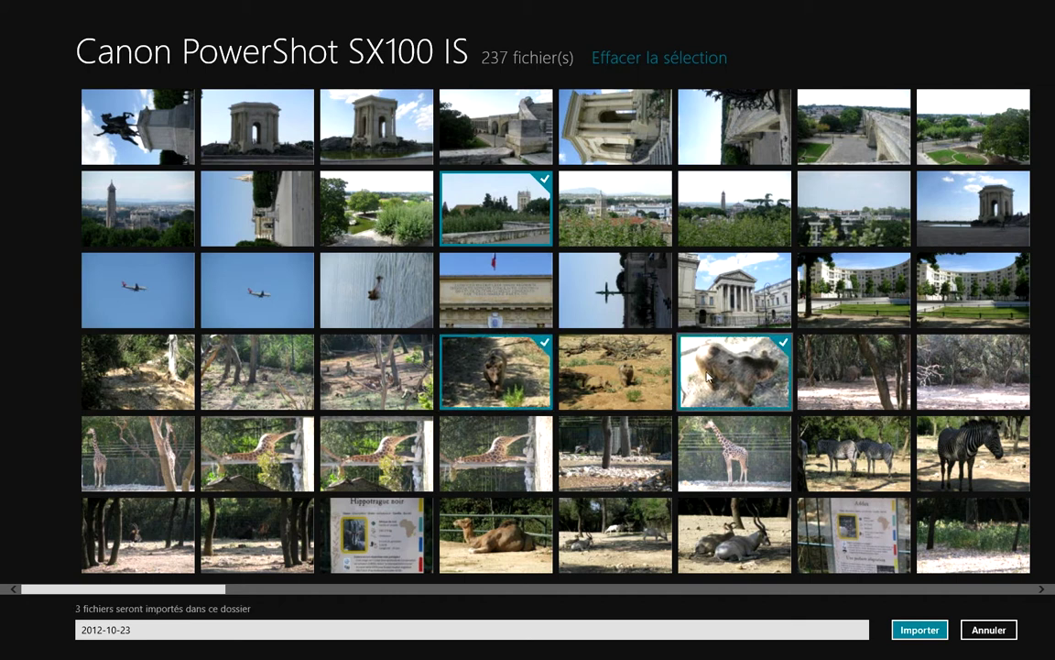
{"action": "left_click", "coordinate": [637, 438]}
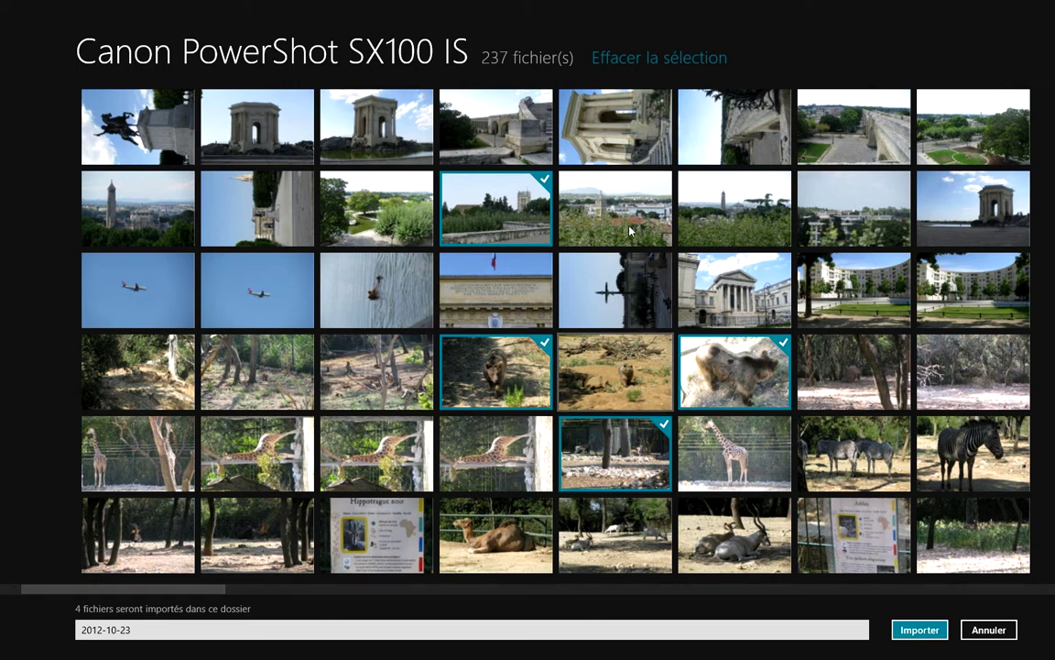
{"action": "left_click", "coordinate": [647, 65]}
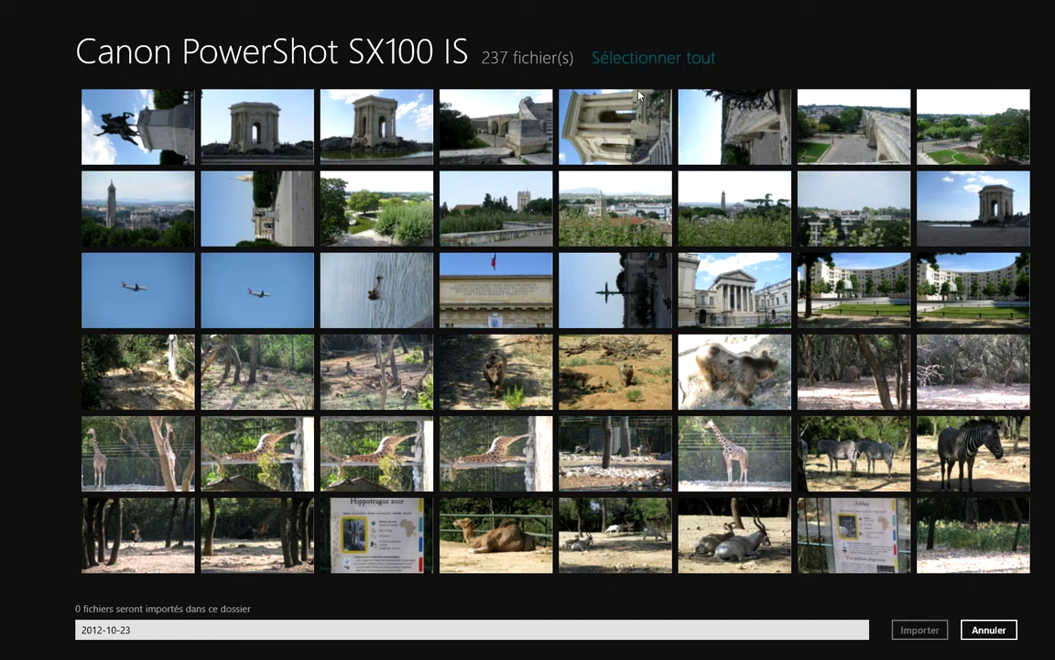
Select every photo in sequence from the first horse statue picture through the last zoo sign picture
{"action": "left_click", "coordinate": [144, 116]}
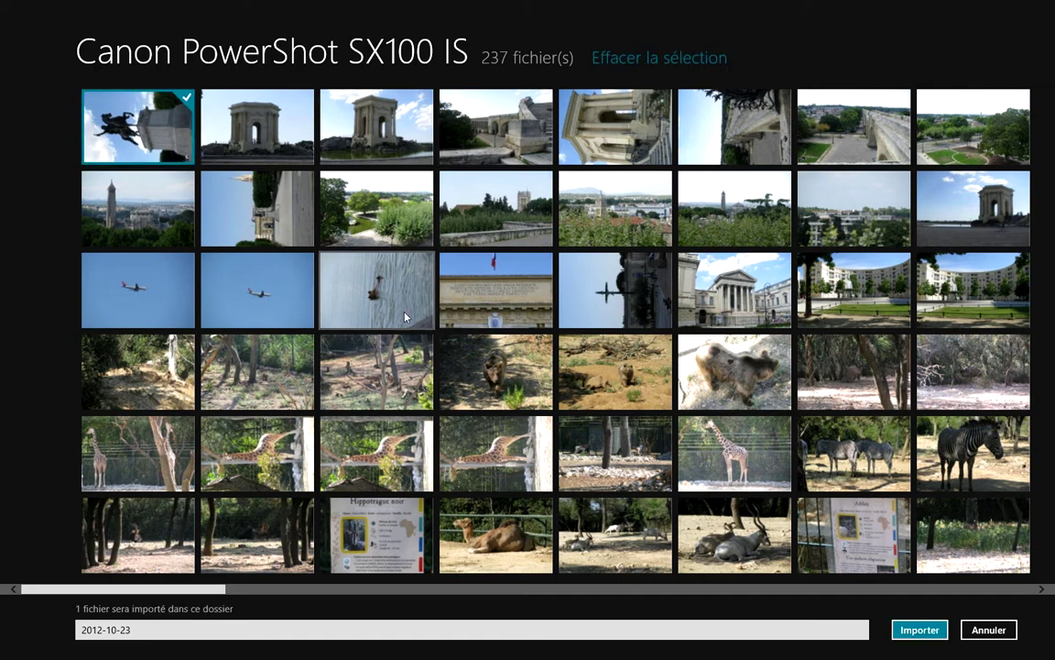
{"action": "scroll", "coordinate": [416, 318], "scroll_direction": "down", "scroll_amount": 10}
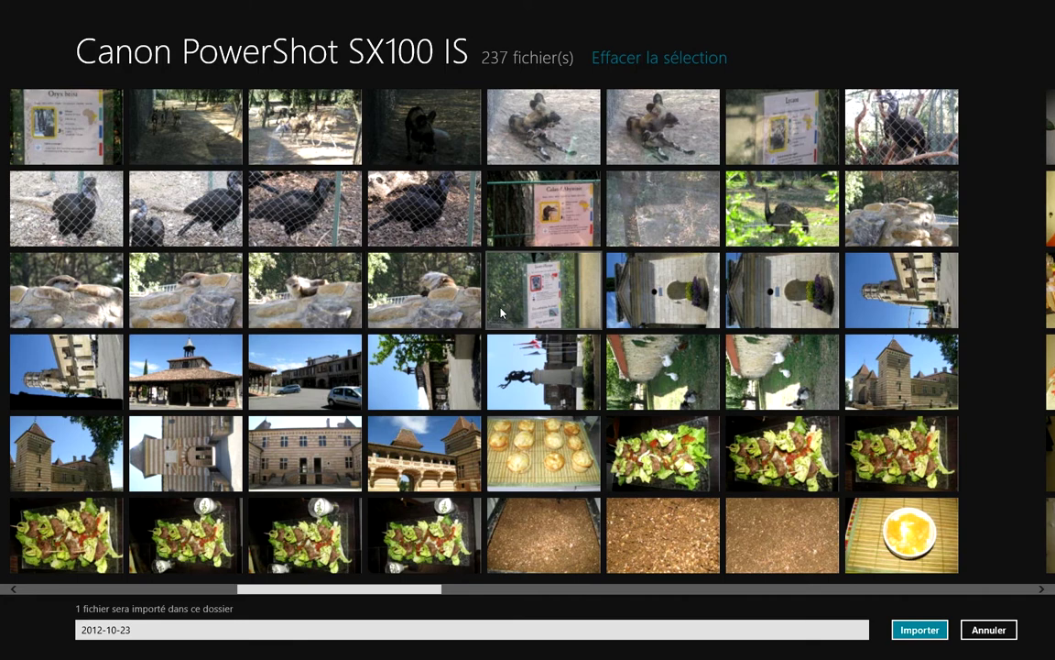
{"action": "left_click", "coordinate": [554, 291], "text": "shift"}
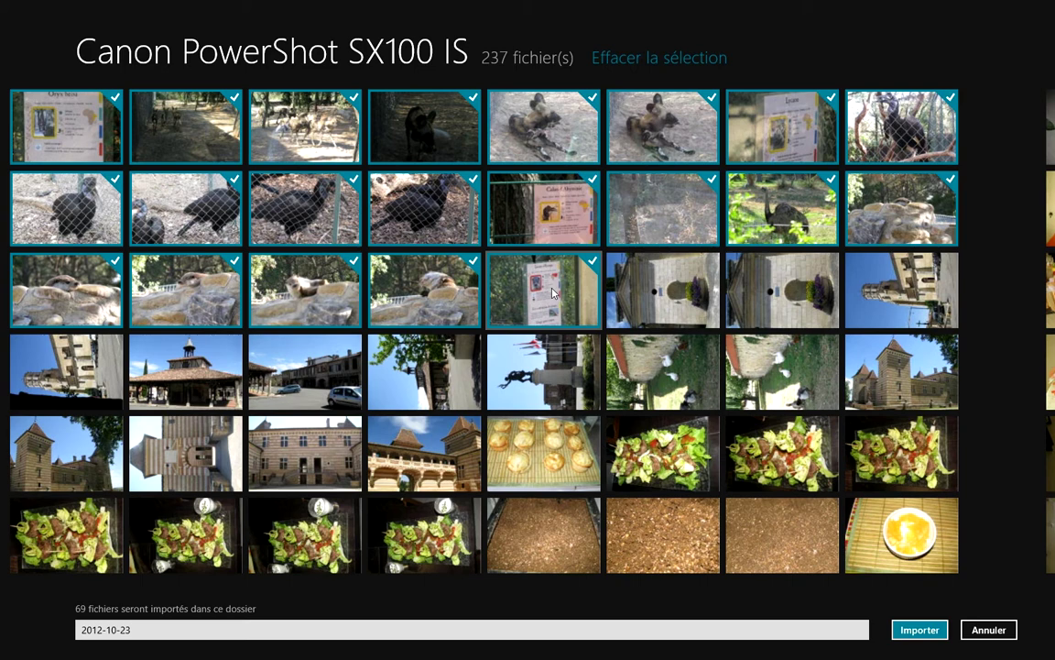
Add the tray of small pastries and one brown crumb close-up to the selection, and deselect both again
{"action": "left_click", "coordinate": [568, 435]}
{"action": "left_click", "coordinate": [659, 521]}
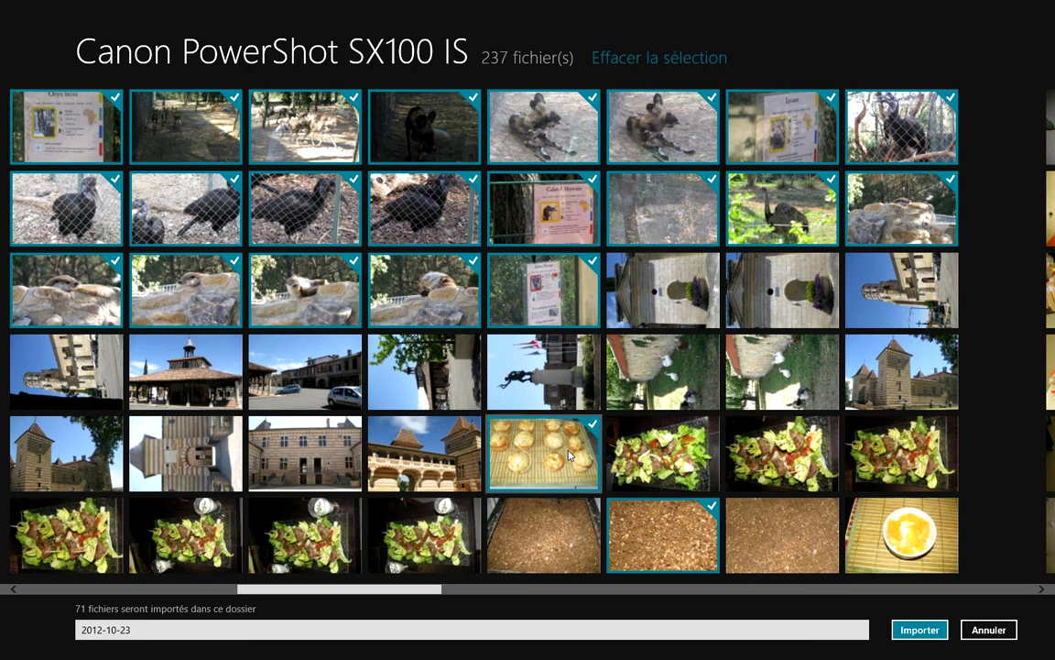
{"action": "left_click", "coordinate": [581, 471]}
{"action": "left_click", "coordinate": [653, 542]}
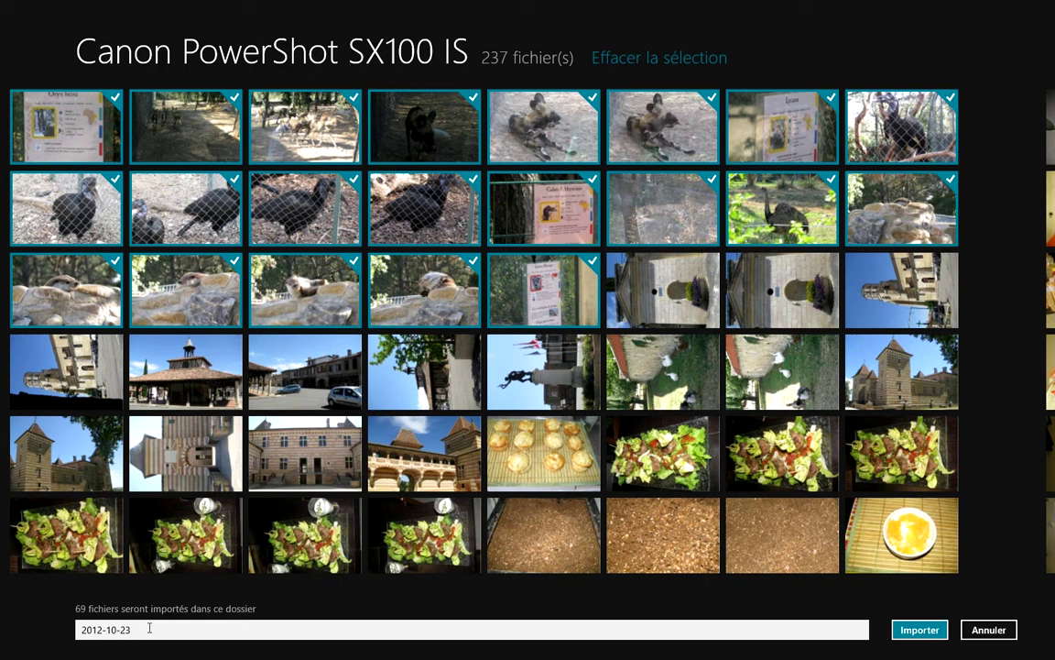
Replace the destination folder name with Montpellier and import the selected photos into it
{"action": "left_click", "coordinate": [143, 629]}
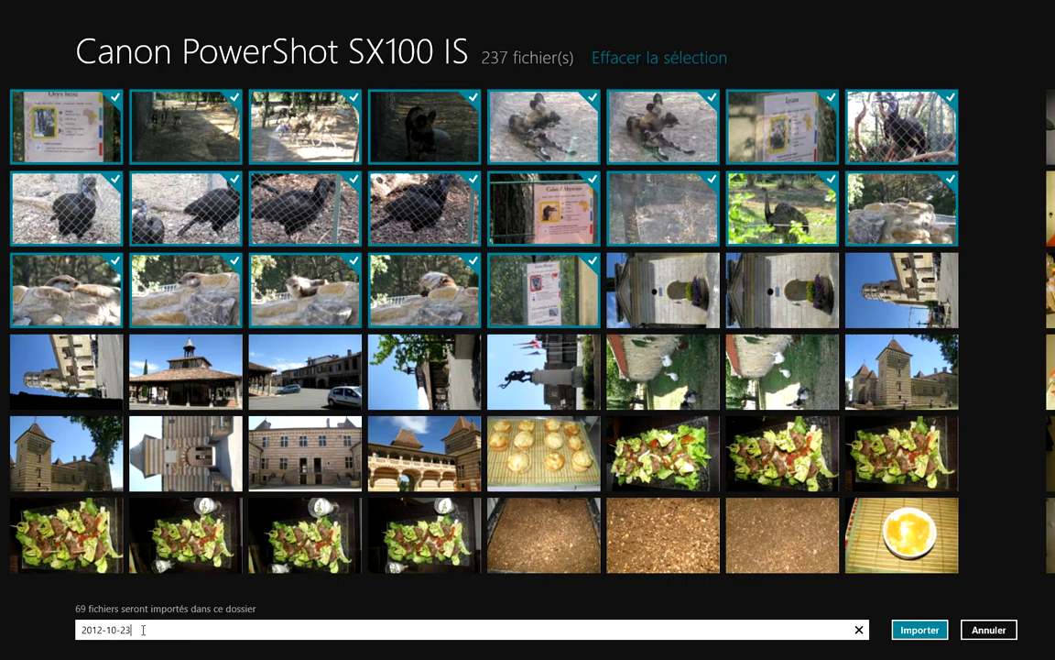
{"action": "key", "text": "BackSpace"}
{"action": "key", "text": "BackSpace"}
{"action": "key", "text": "BackSpace"}
{"action": "key", "text": "BackSpace"}
{"action": "key", "text": "BackSpace"}
{"action": "key", "text": "BackSpace"}
{"action": "key", "text": "BackSpace"}
{"action": "key", "text": "BackSpace"}
{"action": "key", "text": "BackSpace"}
{"action": "key", "text": "BackSpace"}
{"action": "type", "text": "Montpellier"}
{"action": "left_click", "coordinate": [918, 630]}
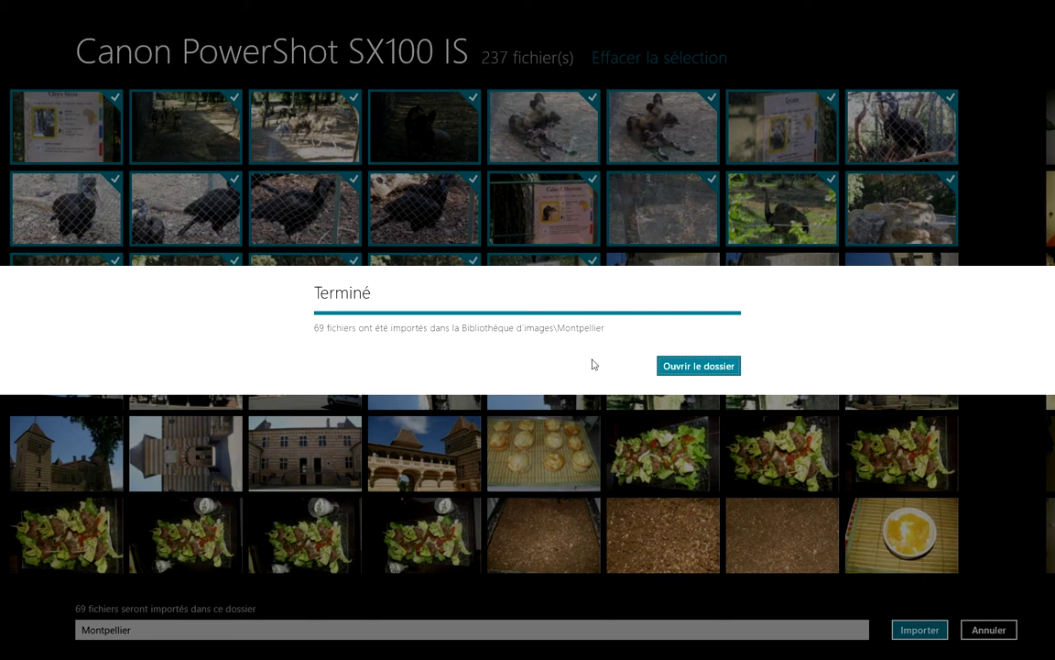
Open the imported Montpellier folder and browse through its first photos
{"action": "left_click", "coordinate": [698, 365]}
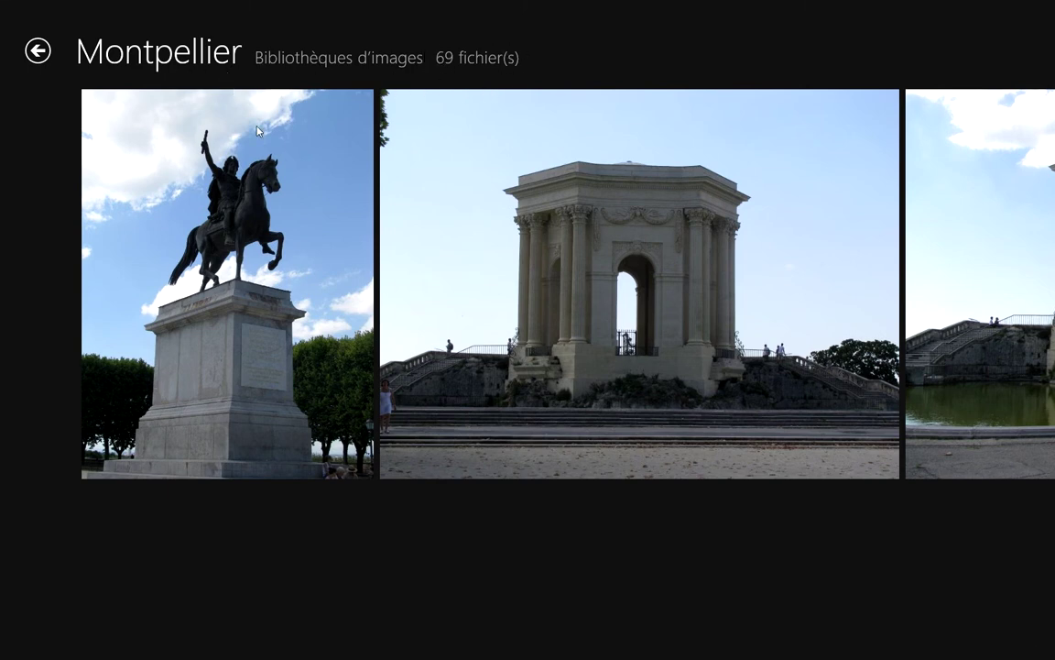
{"action": "scroll", "coordinate": [390, 273], "scroll_direction": "down", "scroll_amount": 5}
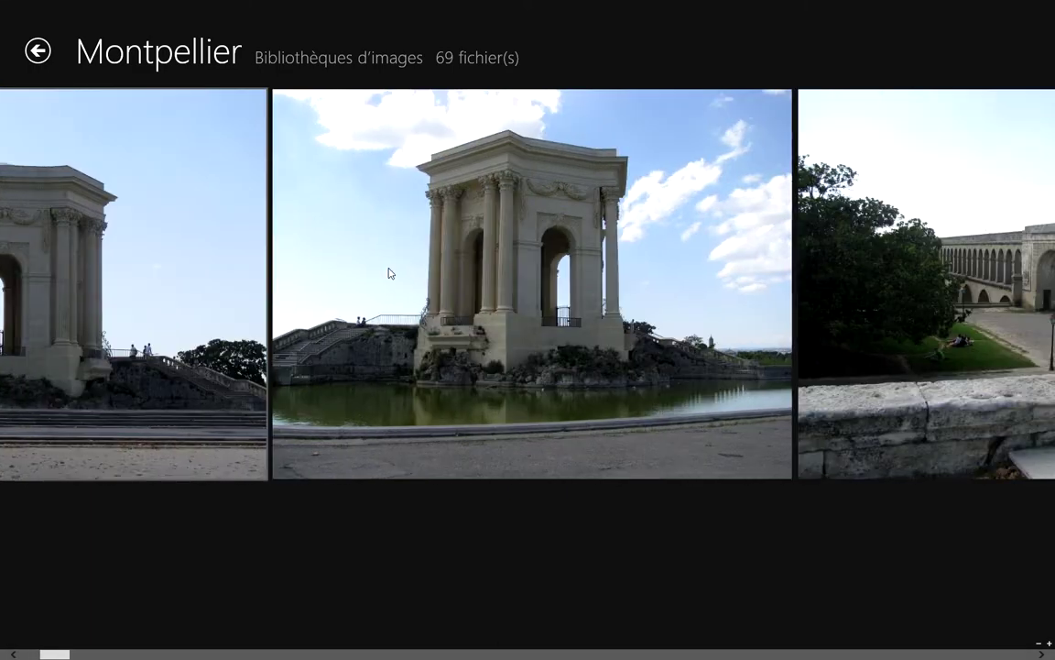
{"action": "scroll", "coordinate": [391, 272], "scroll_direction": "down", "scroll_amount": 3}
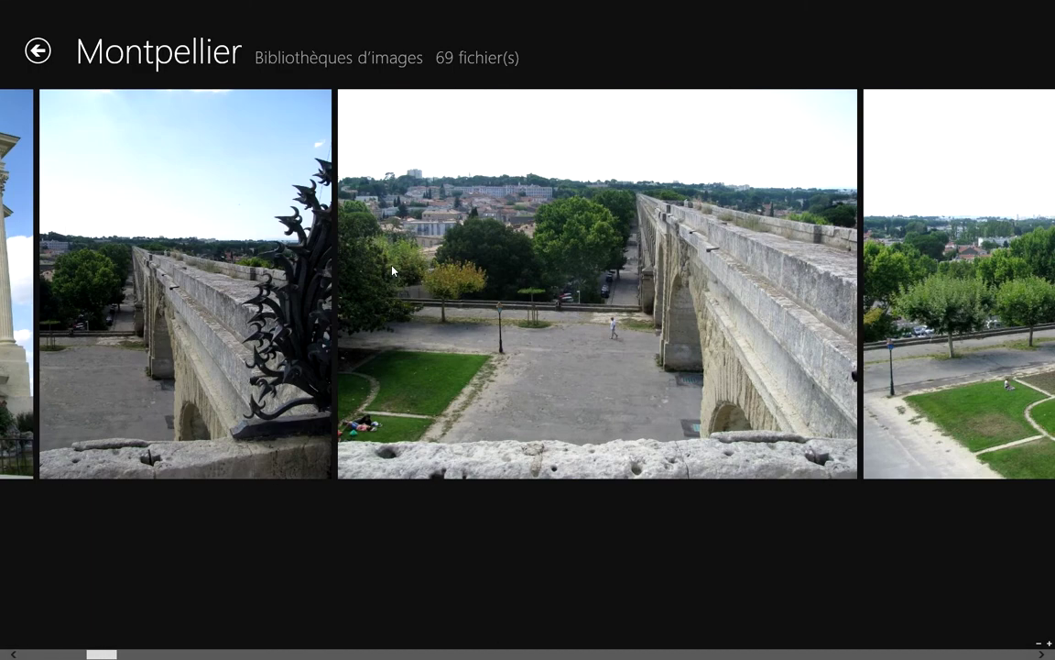
{"action": "scroll", "coordinate": [392, 271], "scroll_direction": "up", "scroll_amount": 3}
{"action": "scroll", "coordinate": [392, 273], "scroll_direction": "down", "scroll_amount": 3}
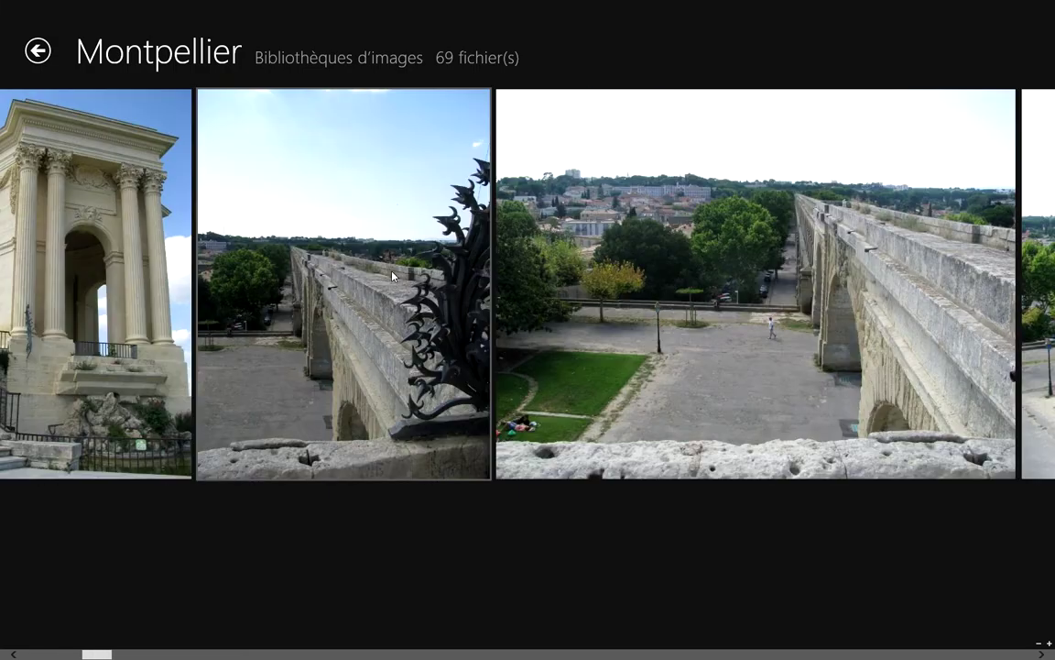
{"action": "scroll", "coordinate": [392, 276], "scroll_direction": "up", "scroll_amount": 2}
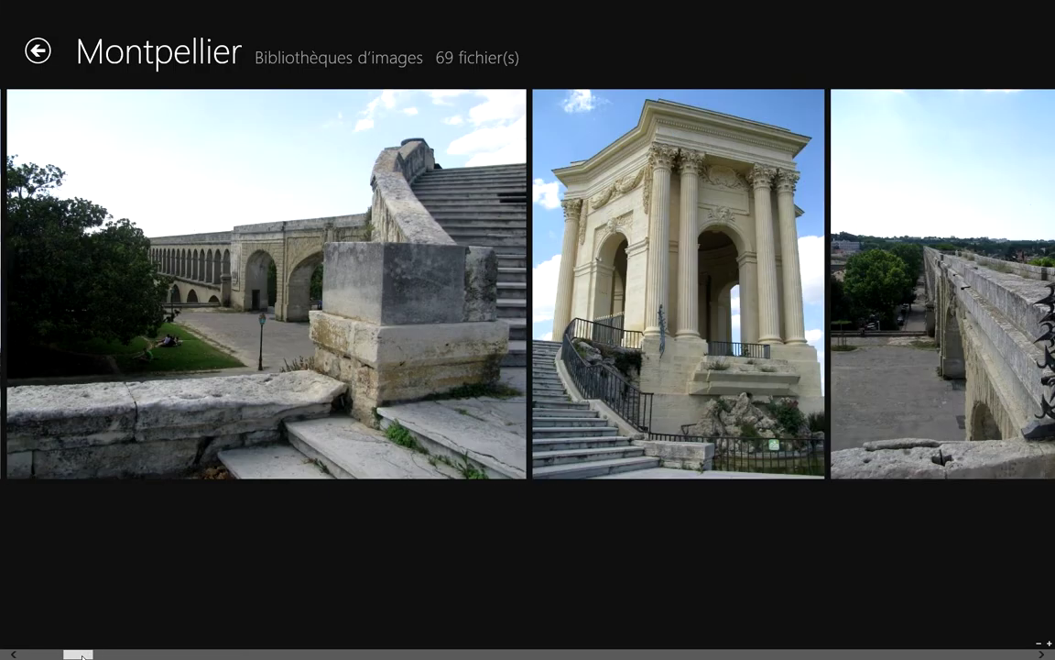
View the photo of the stone pavilion beside the pond at full size, and return to the Montpellier folder
{"action": "left_click_drag", "start_coordinate": [82, 656], "coordinate": [60, 656]}
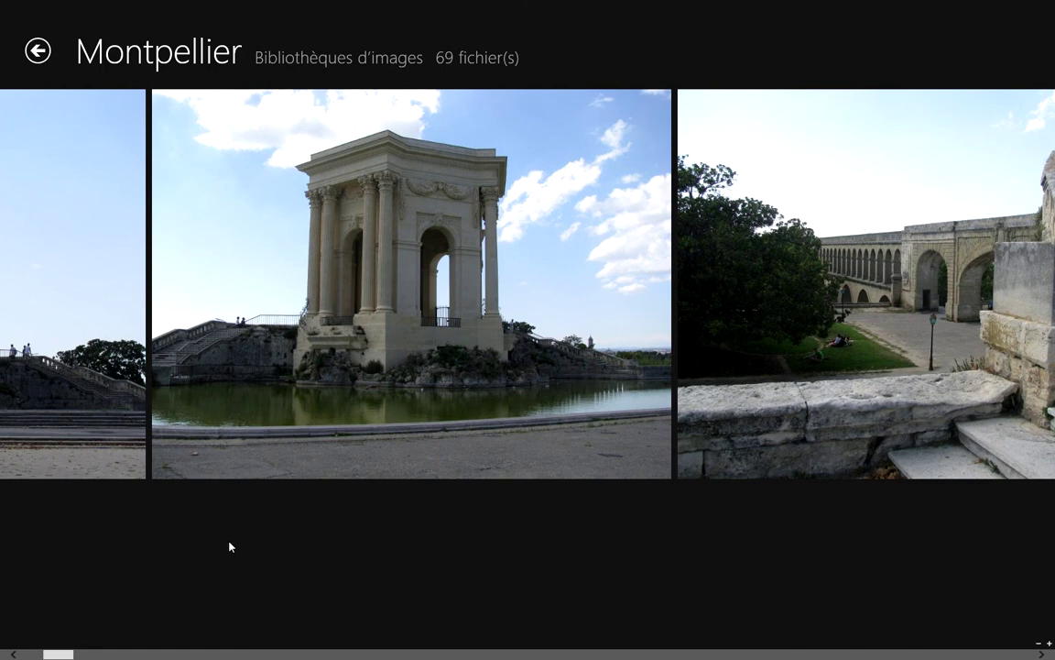
{"action": "left_click", "coordinate": [401, 306]}
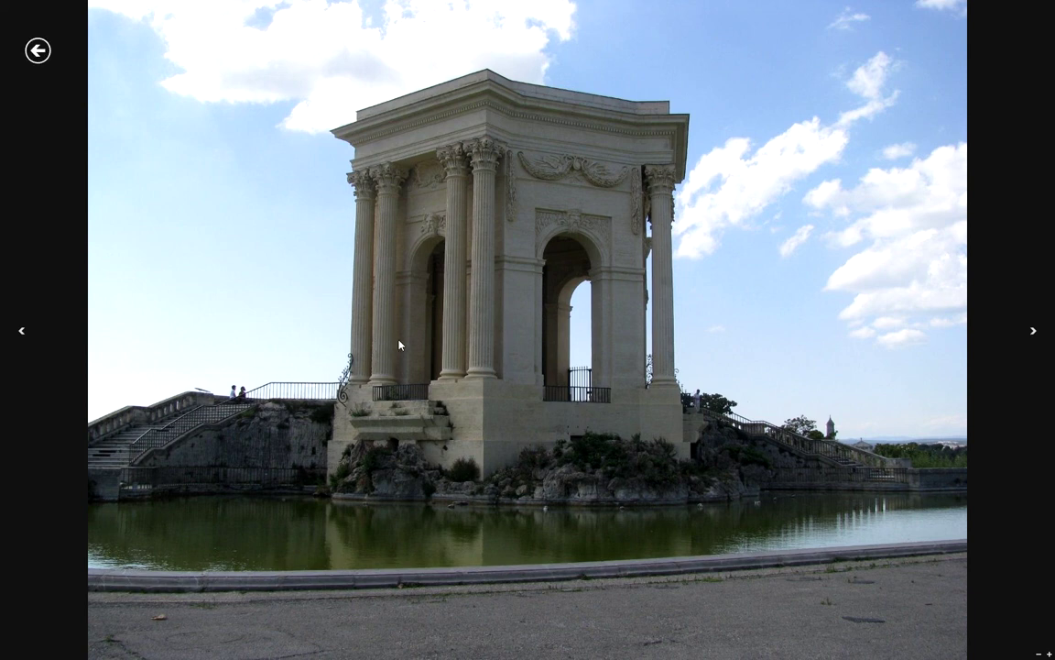
{"action": "left_click", "coordinate": [38, 51]}
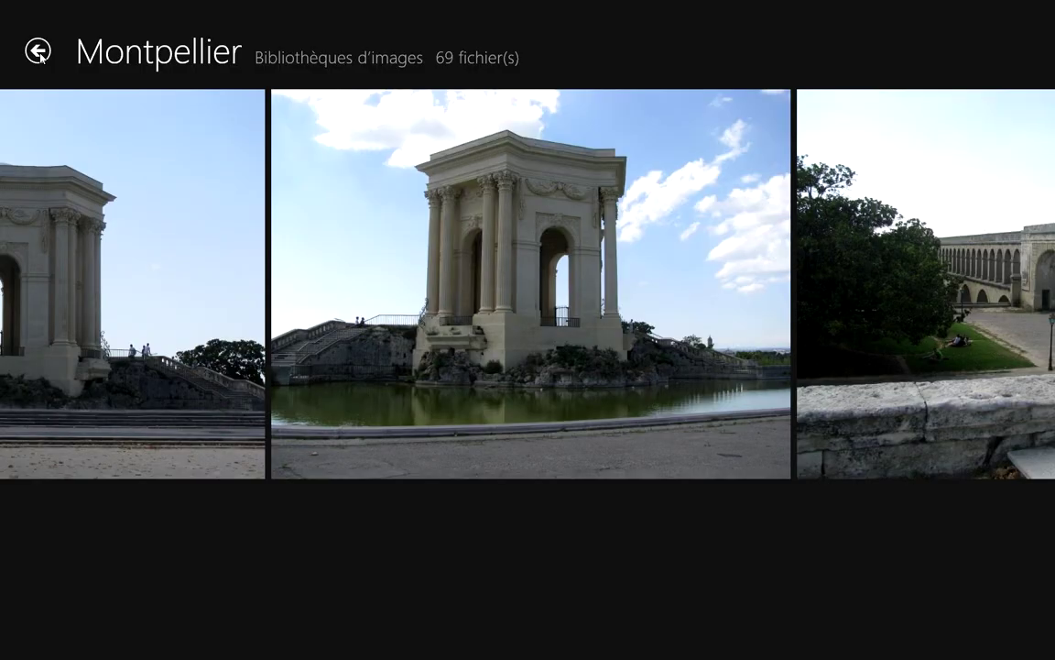